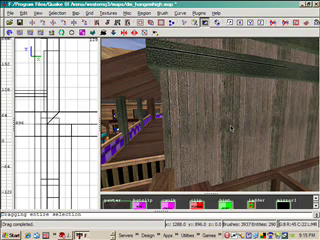
Step: Orbit around the wooden wall and select its brush
right_click_drag(204, 127, 210, 117)
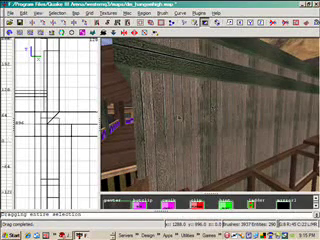
left_click(218, 132, "shift")
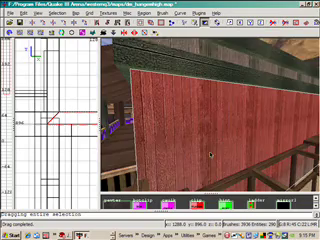
right_click_drag(210, 155, 210, 155)
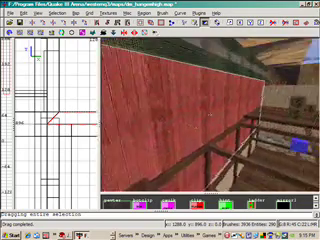
right_click_drag(210, 115, 210, 115)
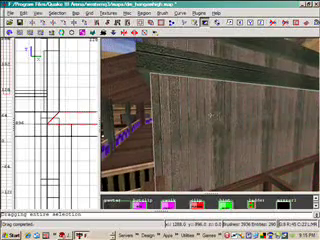
right_click_drag(210, 115, 210, 115)
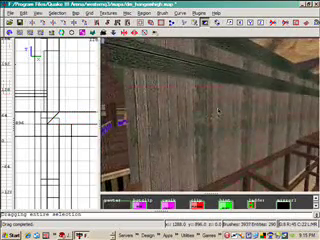
left_click(218, 116, "shift")
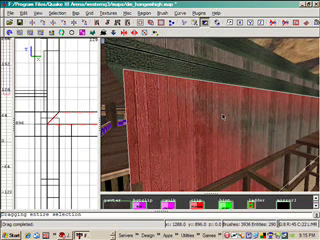
right_click_drag(223, 117, 223, 117)
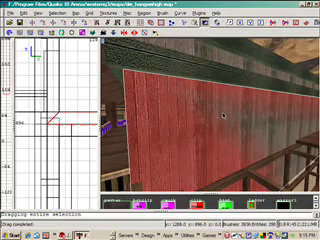
right_click_drag(211, 118, 231, 122)
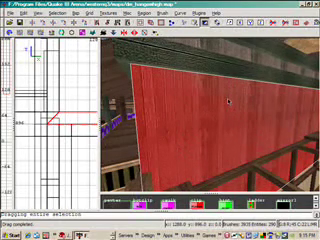
right_click_drag(228, 103, 210, 116)
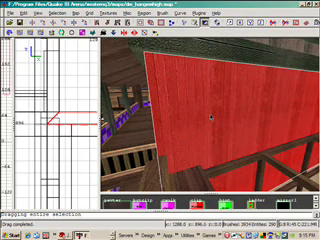
Step: Deselect and reselect the wall brush to find the overlapping duplicate
key("Escape")
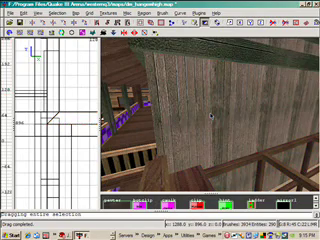
right_click_drag(210, 116, 210, 116)
left_click(178, 130, "shift")
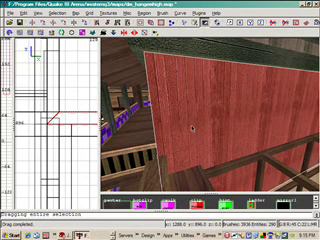
key("Escape")
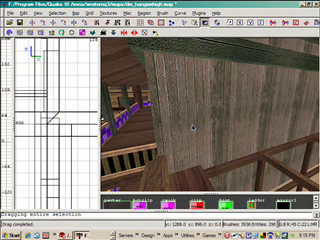
left_click(234, 97, "shift")
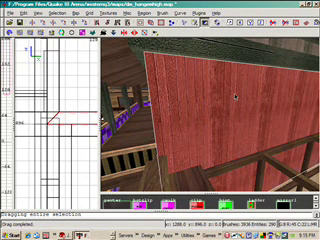
right_click(230, 107)
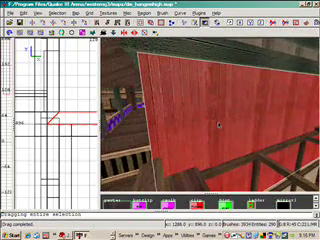
Step: Select the overlapping duplicate wall brush and apply caulk to it
left_click(219, 121, "shift")
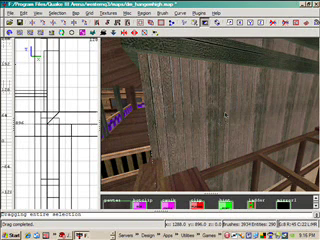
left_click(228, 115, "shift")
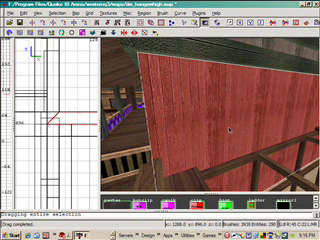
left_click(229, 129, "shift")
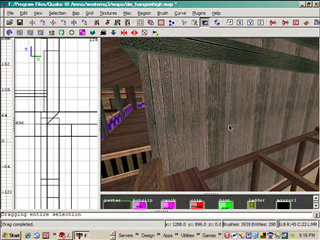
left_click(229, 129, "shift")
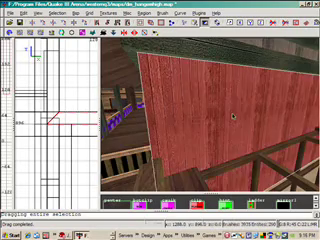
right_click(229, 129)
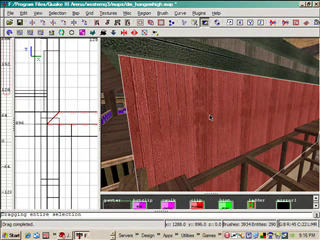
middle_click(210, 118, "ctrl")
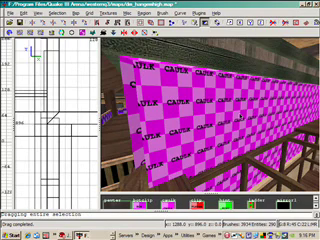
Step: Delete the caulk-textured duplicate and check which wall brush remains
key("BackSpace")
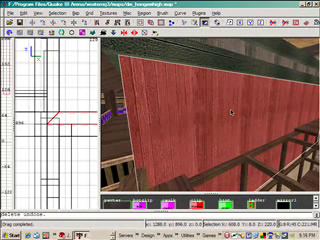
left_click(222, 108, "shift")
left_click(208, 114, "shift")
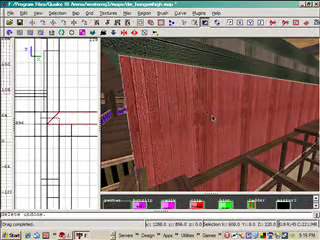
left_click(212, 118, "shift")
left_click(212, 118, "shift")
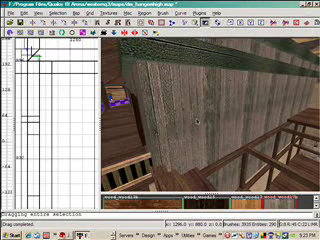
Step: Reselect the wooden wall brush and bring the camera toward the magenta brushes
left_click(164, 131, "shift")
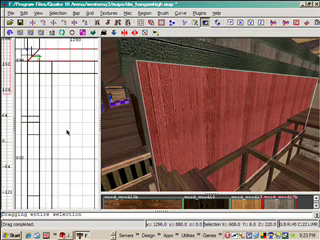
scroll(69, 121, "down", 2)
middle_click(70, 163)
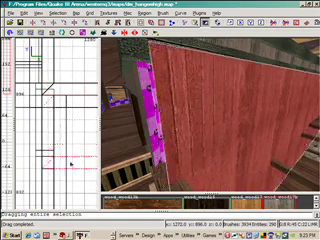
key("Left")
key("Down")
key("Down")
key("Left")
key("Left")
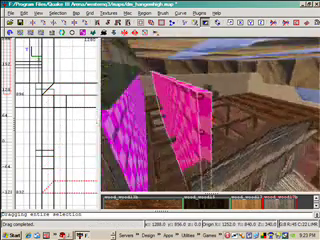
Step: Fly the camera along the magenta wall past its pink end
key("Up")
key("Right")
key("Up")
key("Up")
key("Up")
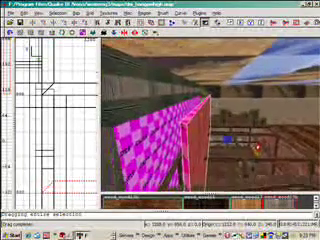
key("Left")
key("Left")
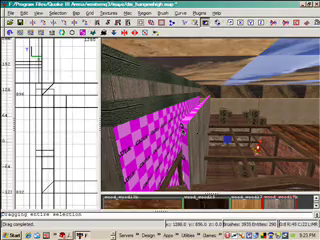
key("Up")
key("Up")
Step: Pull the end brush out of the wall, then select the gray brush behind it
left_click(180, 150, "shift")
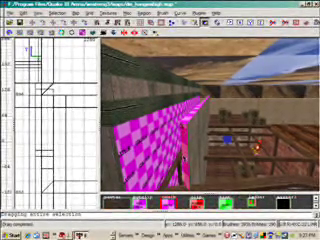
left_click_drag(180, 150, 192, 142)
left_click(195, 150, "shift")
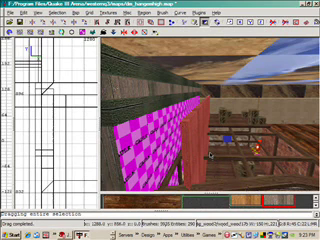
key("Up")
key("Up")
key("Up")
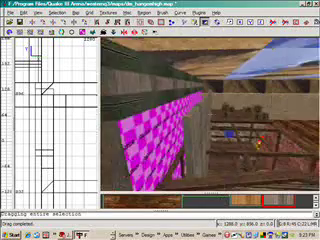
key("Left")
key("Left")
key("Up")
key("Up")
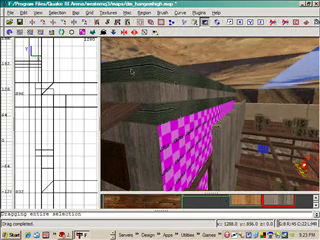
Step: Undo the face texturing with Edit > Undo, then delete and restore the reappeared brush
left_click(22, 13)
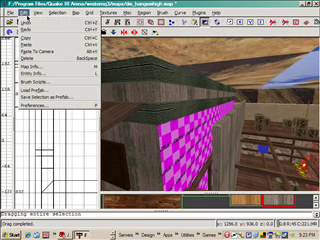
left_click(30, 23)
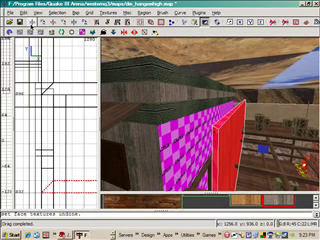
right_click(175, 112)
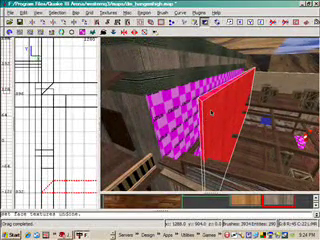
key("BackSpace")
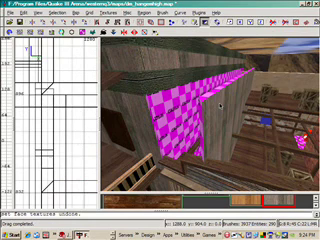
key("ctrl+z")
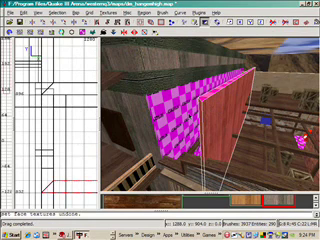
scroll(78, 157, "up", 1)
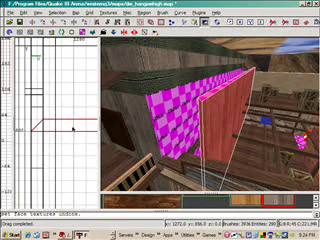
Step: Drag the restored brush down, then back up flush against the checkered wall, and deselect it
left_click_drag(72, 128, 72, 153)
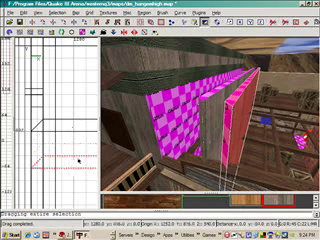
key("Escape")
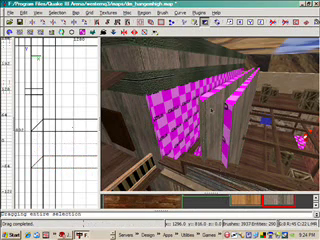
key("ctrl+z")
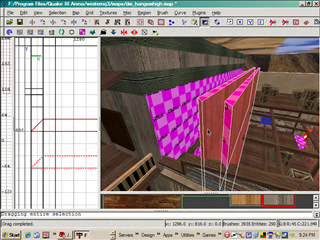
key("ctrl+y")
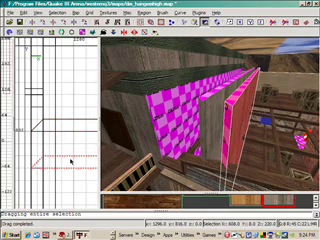
left_click_drag(73, 170, 77, 153)
key("Escape")
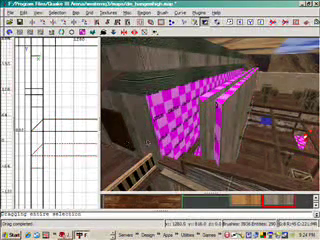
key("Right")
key("Right")
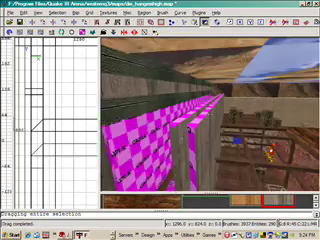
key("Right")
key("Right")
key("Right")
key("Left")
key("Left")
key("Left")
key("Left")
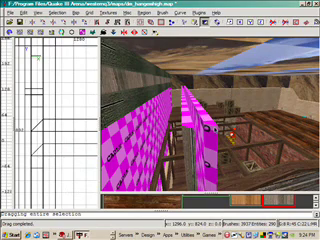
Step: Bring the camera closer, then drag the wooden duplicate brush upward in the grid view
key("Up")
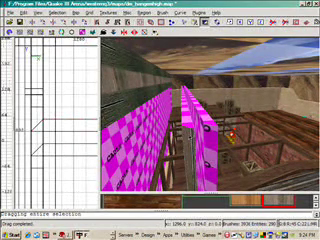
key("Up")
key("Up")
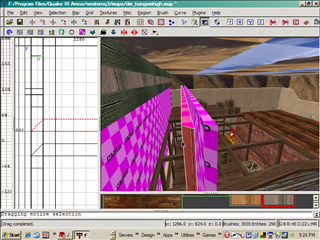
key("Up")
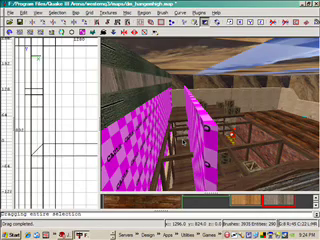
key("Up")
left_click_drag(89, 146, 70, 84)
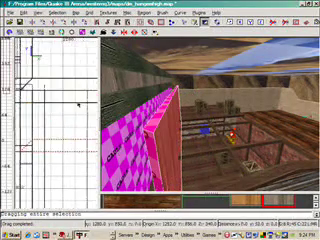
key("Escape")
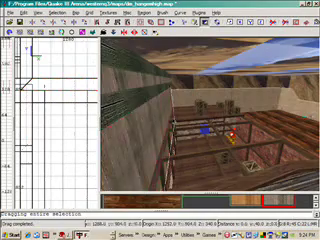
key("Left")
key("Down")
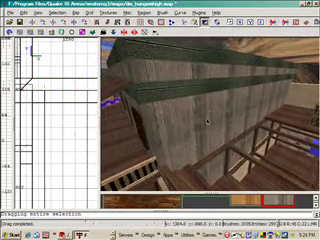
left_click(193, 117, "shift")
left_click(193, 117, "shift")
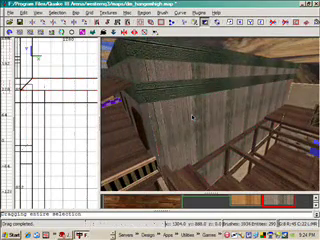
left_click(193, 117, "shift")
key("Down")
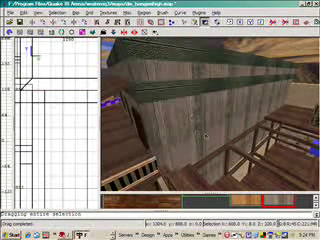